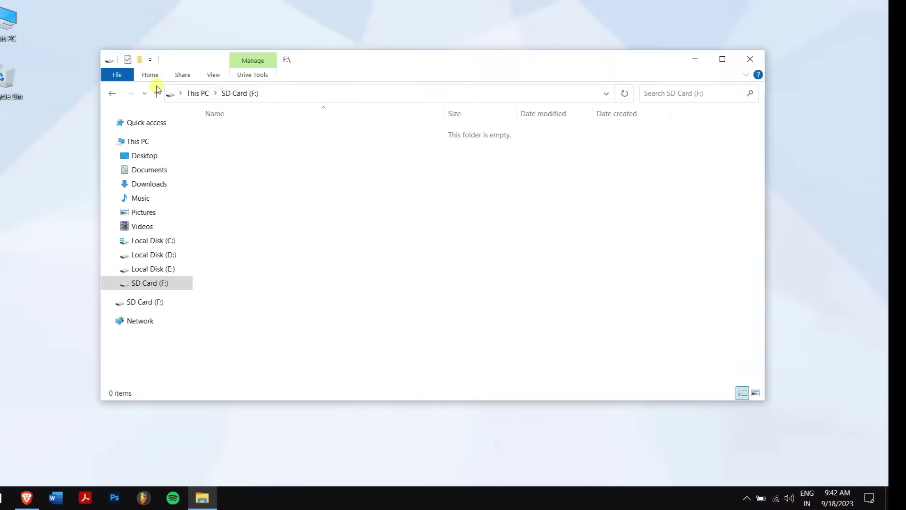
Step: Go back from the empty SD Card (F:) to This PC and view the card's properties
click(172, 94)
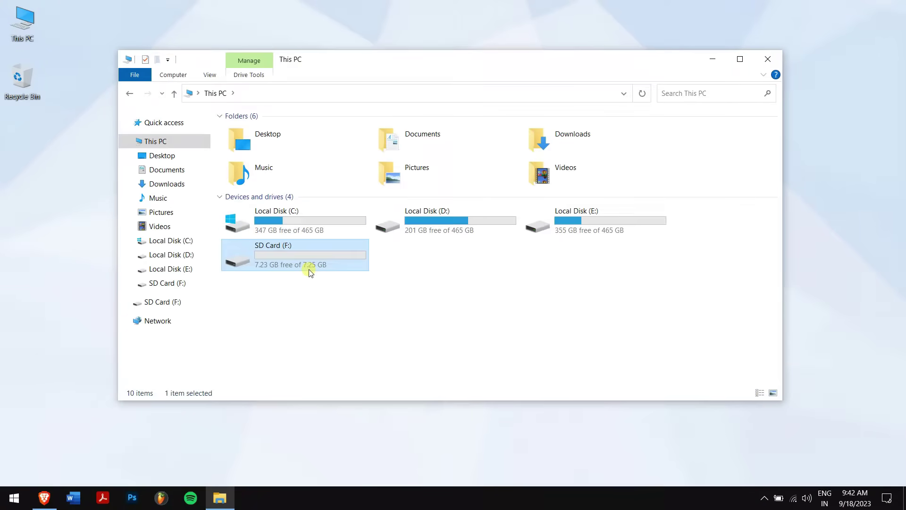
key(alt+Return)
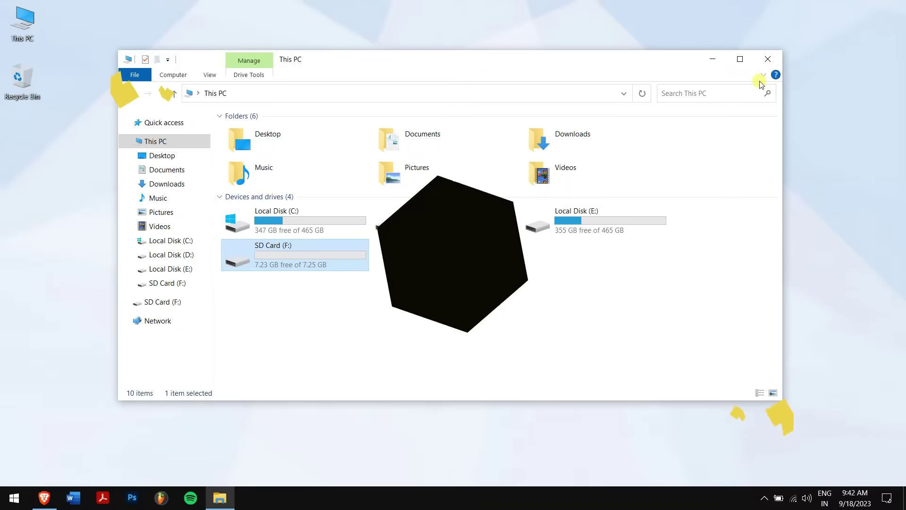
Step: Close File Explorer, open the AnyRecover homepage in Brave, then minimize it and refresh the desktop
click(772, 64)
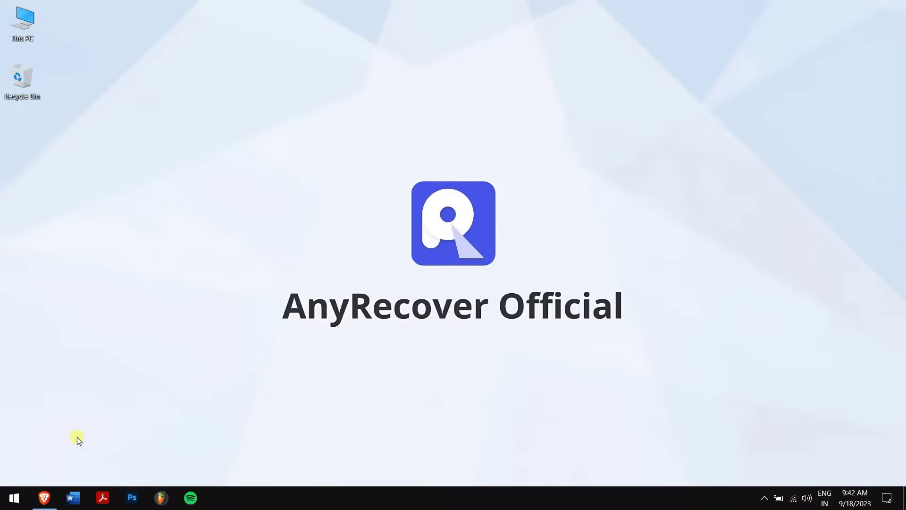
click(51, 496)
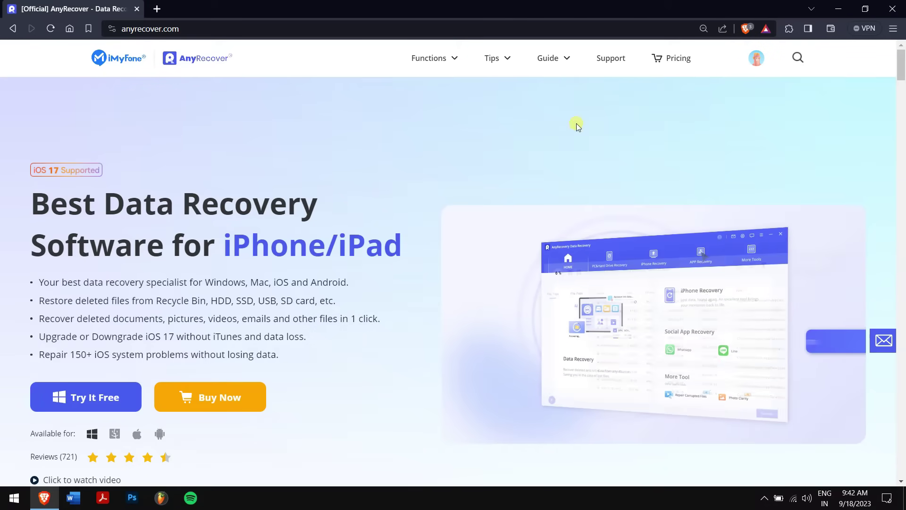
click(838, 8)
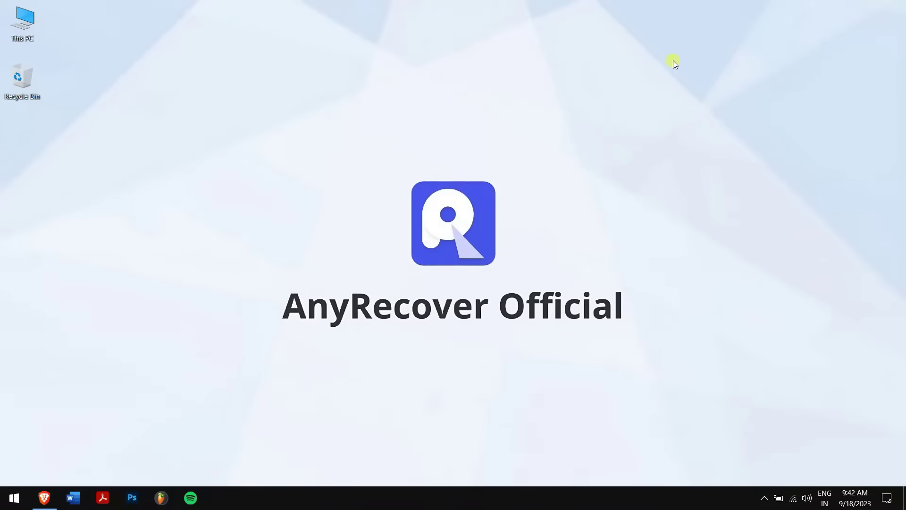
right_click(235, 142)
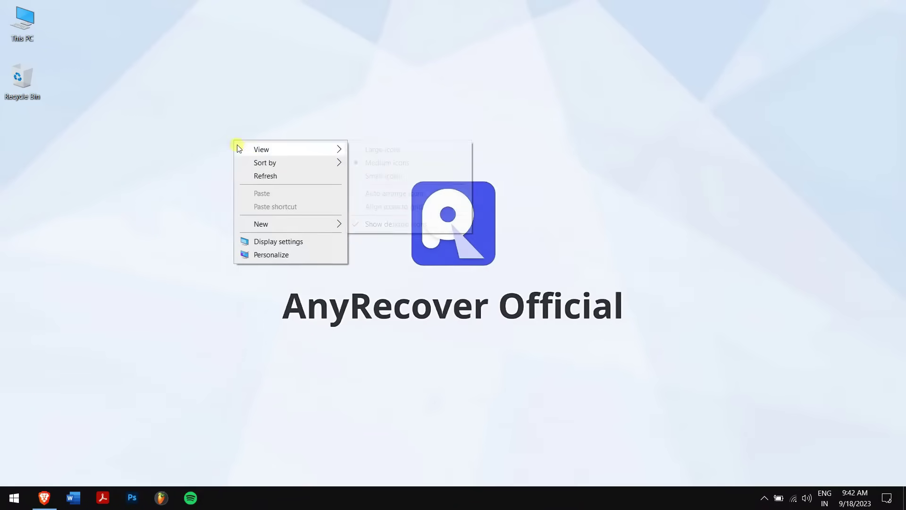
click(278, 176)
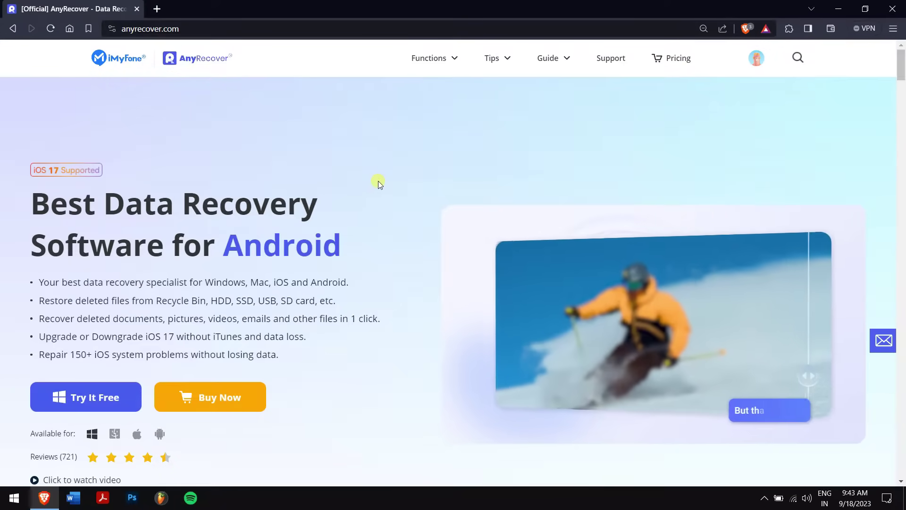
Step: Autoscroll the AnyRecover homepage down to the PC/Hard Drive Recovery section
middle_click(374, 187)
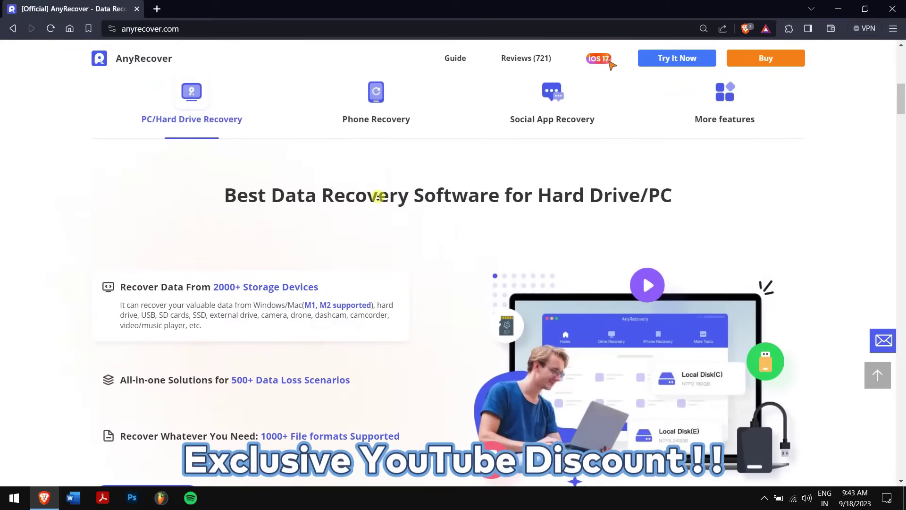
middle_click(377, 197)
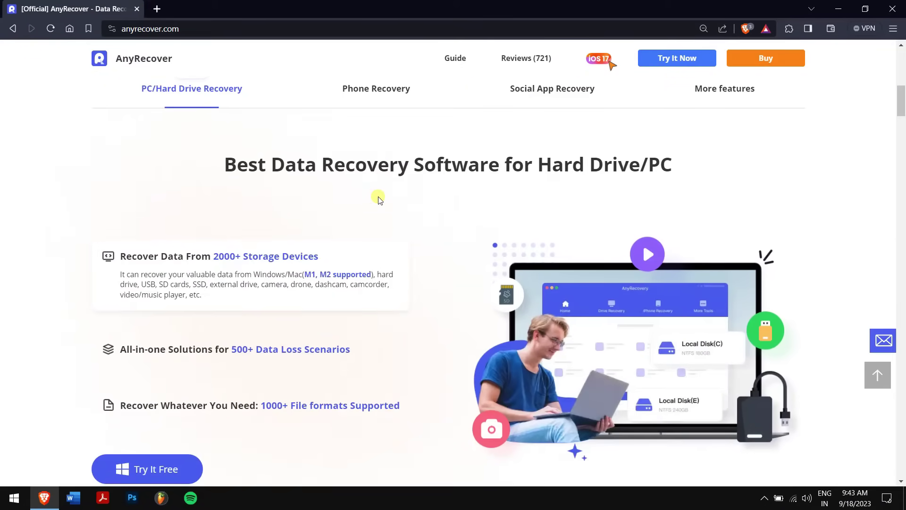
Step: Launch AnyRecover from Windows search and scan SD Card (F) under PC & Hard Drive Recovery
click(844, 4)
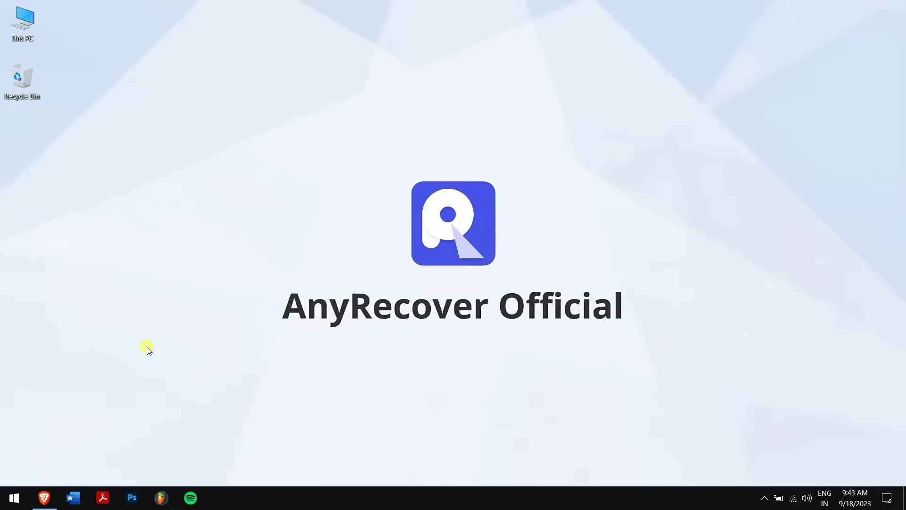
key(super)
text(any)
key(Return)
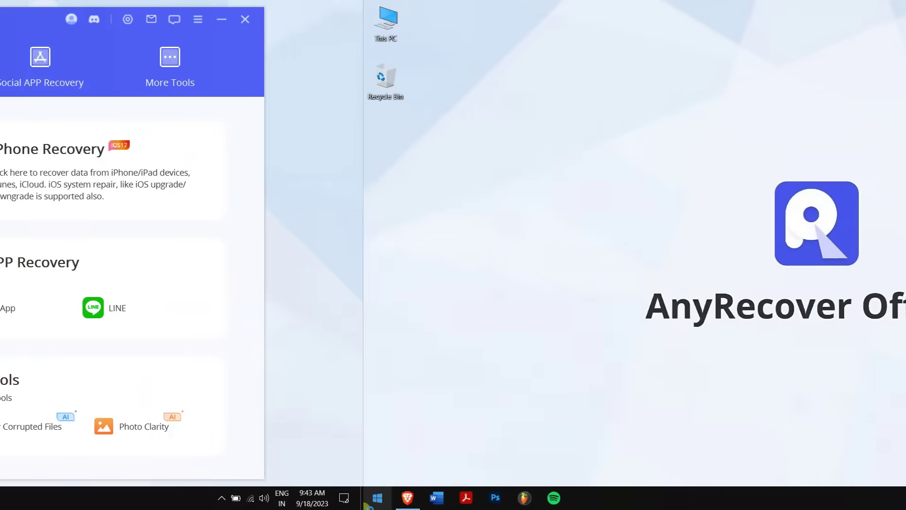
click(334, 59)
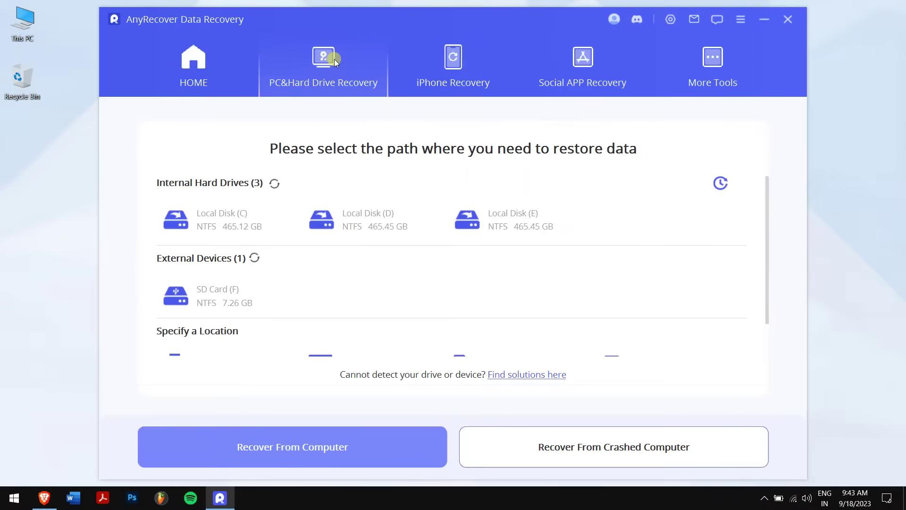
mouse_move(208, 296)
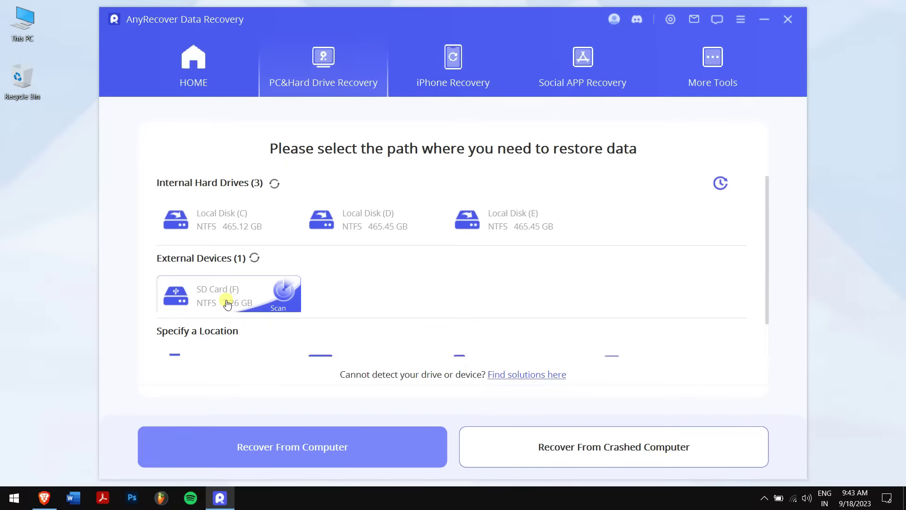
click(227, 302)
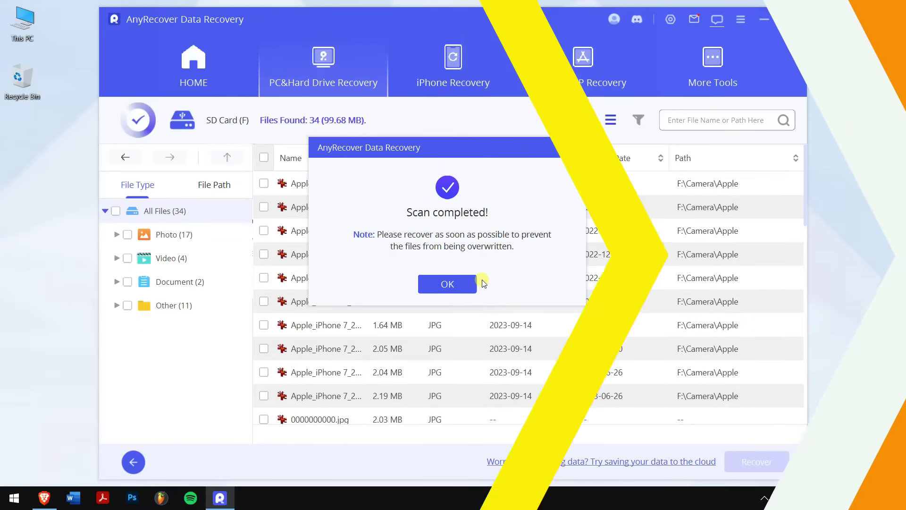
Step: Dismiss the scan-completed notice and mark the first three found photos for recovery
click(458, 284)
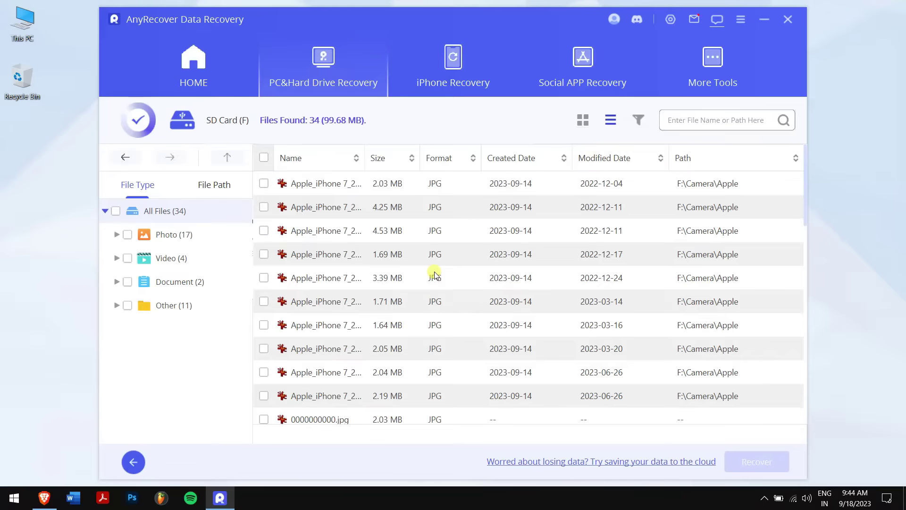
click(264, 183)
click(264, 206)
click(264, 231)
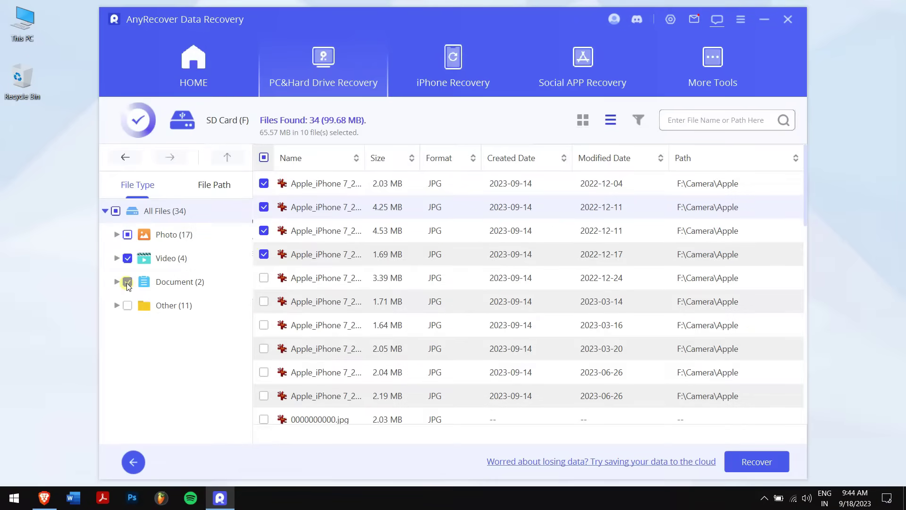
Step: Preview the first found photo, rotate it upright, and close the preview
double_click(333, 186)
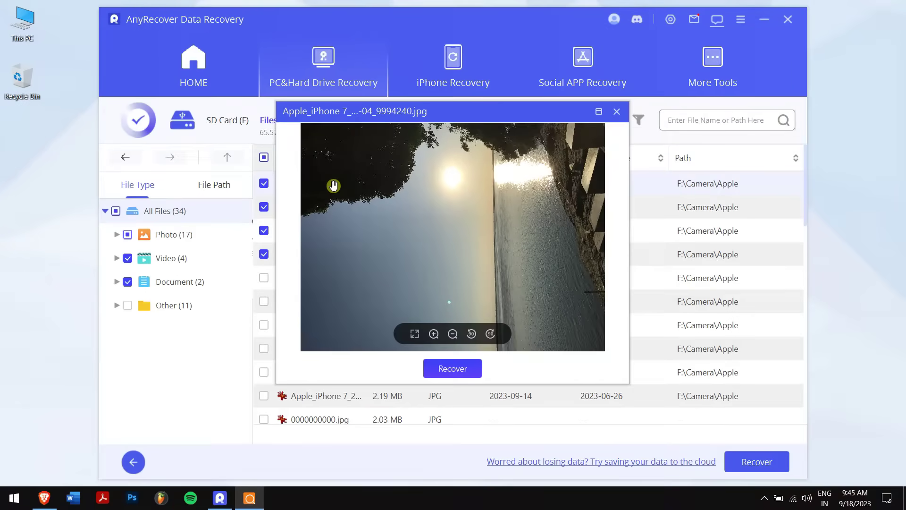
click(472, 334)
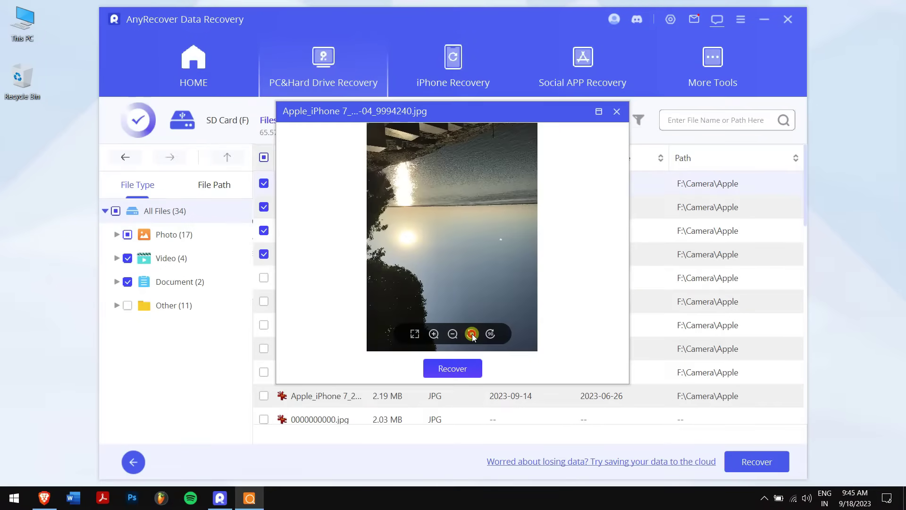
click(473, 334)
click(473, 335)
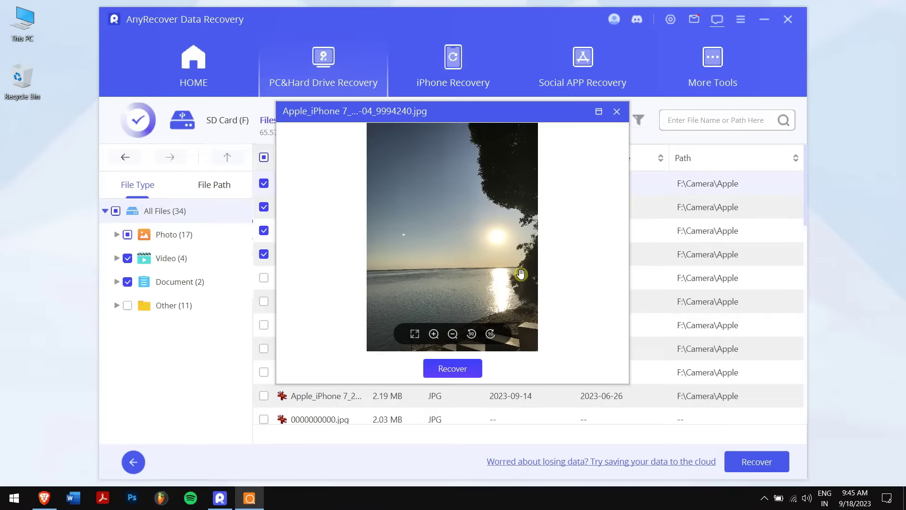
click(616, 112)
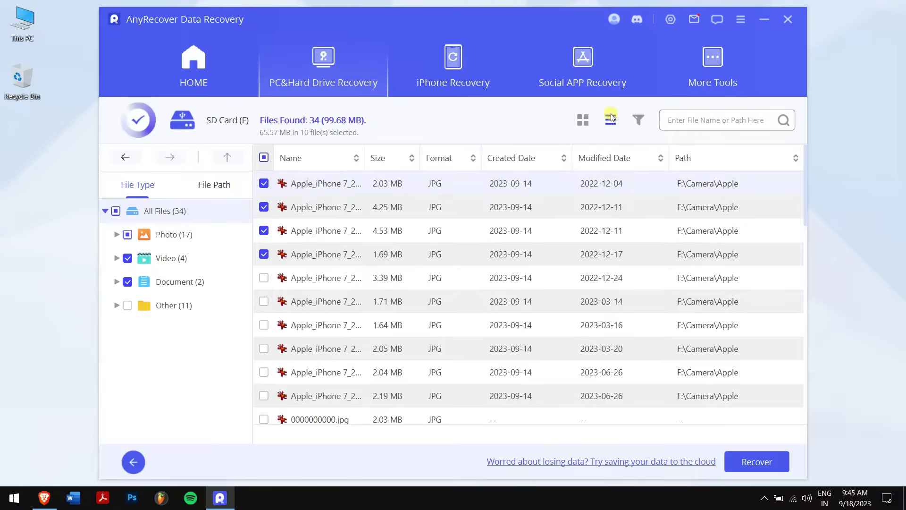
Step: Show the found files as thumbnails and apply the file status and date filters
click(582, 120)
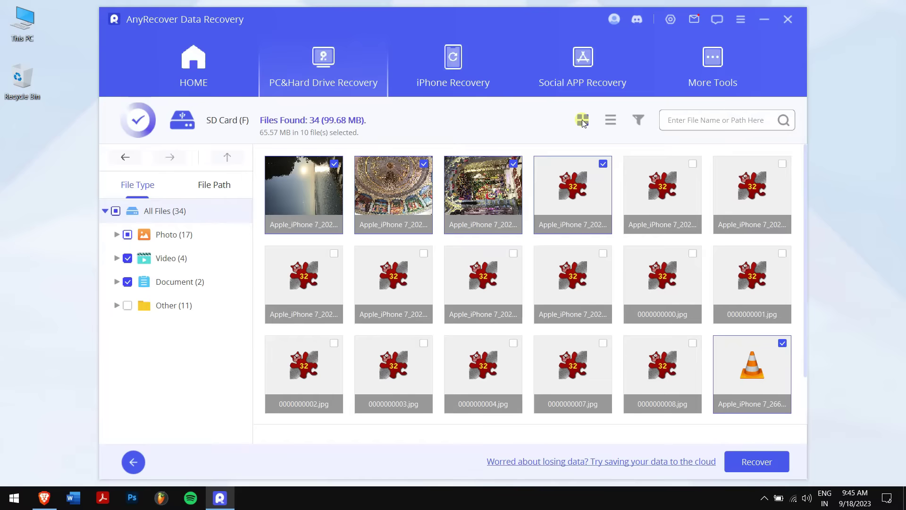
click(638, 122)
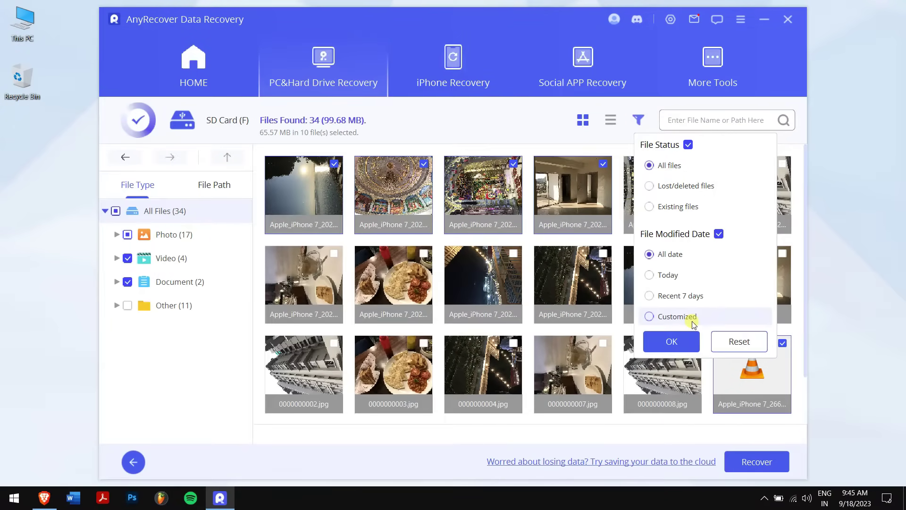
click(689, 344)
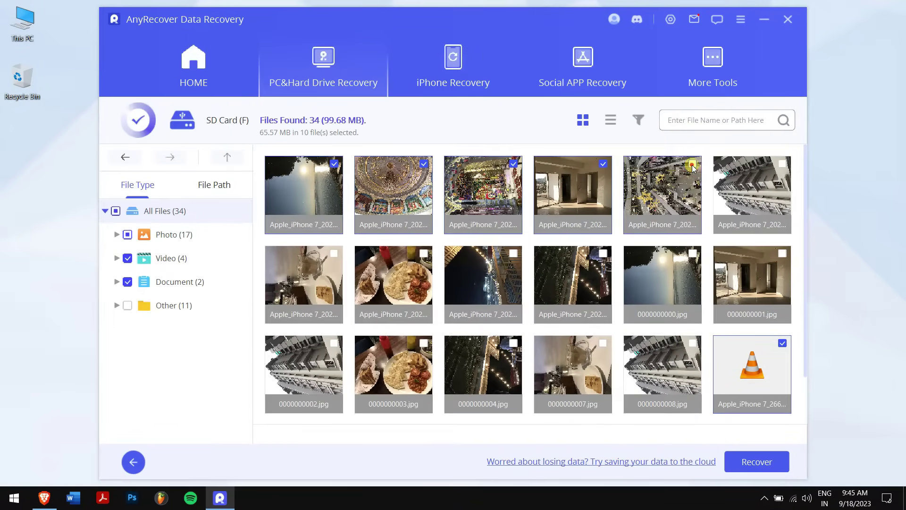
Step: Recover the marked files into a folder on Local Disk (D:)
click(758, 458)
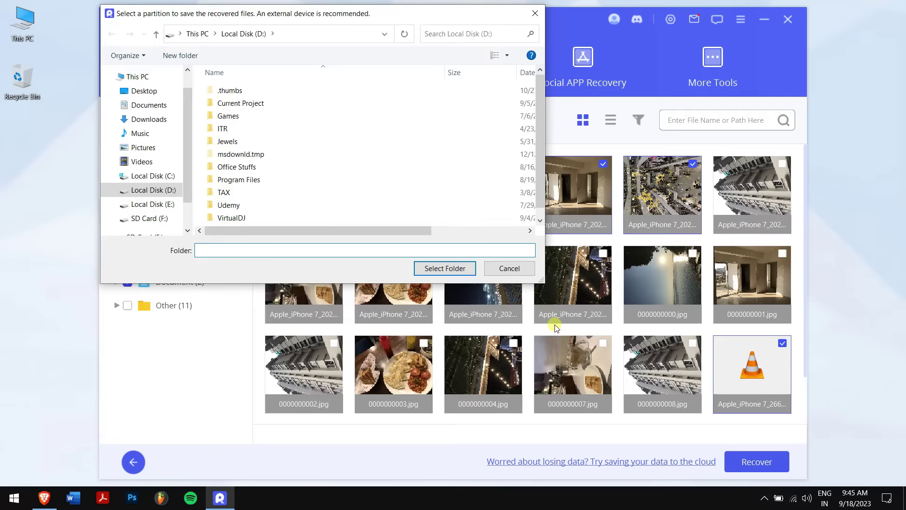
click(159, 190)
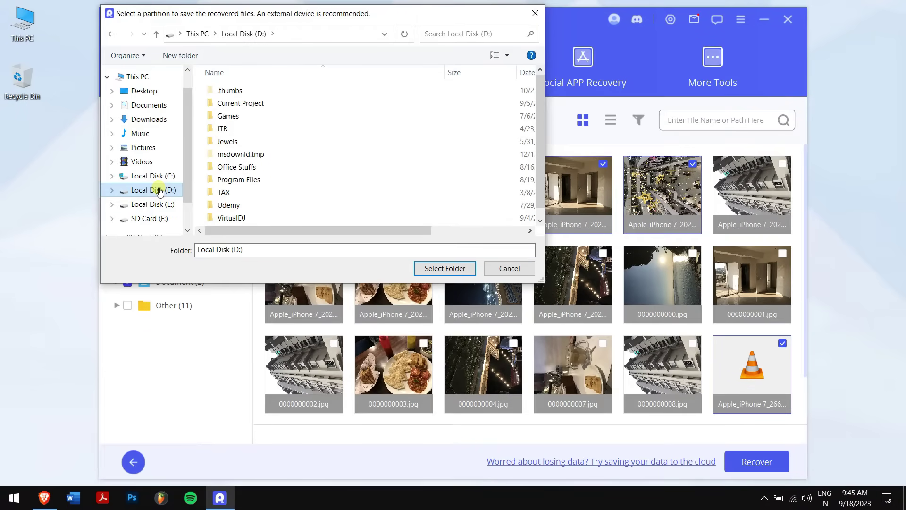
click(471, 271)
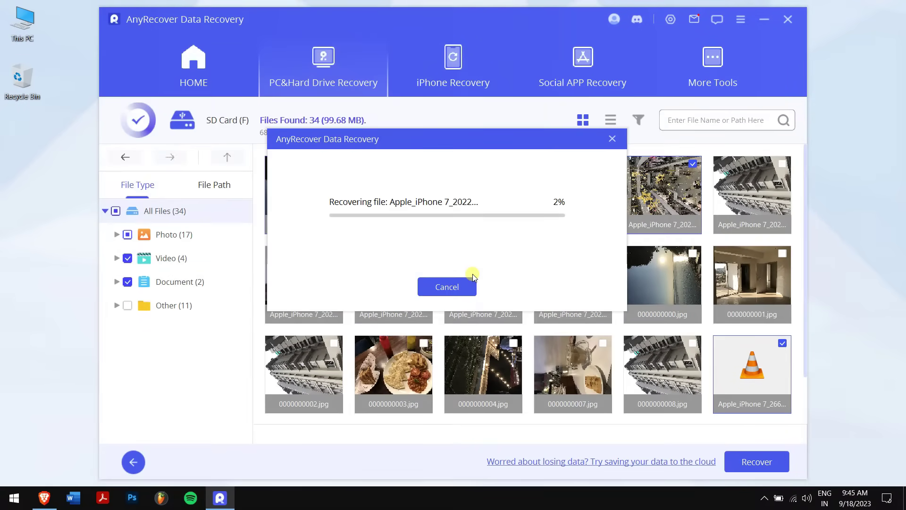
Step: Open the recovered Photo > JPG folder and select the five recovered JPG photos
double_click(250, 128)
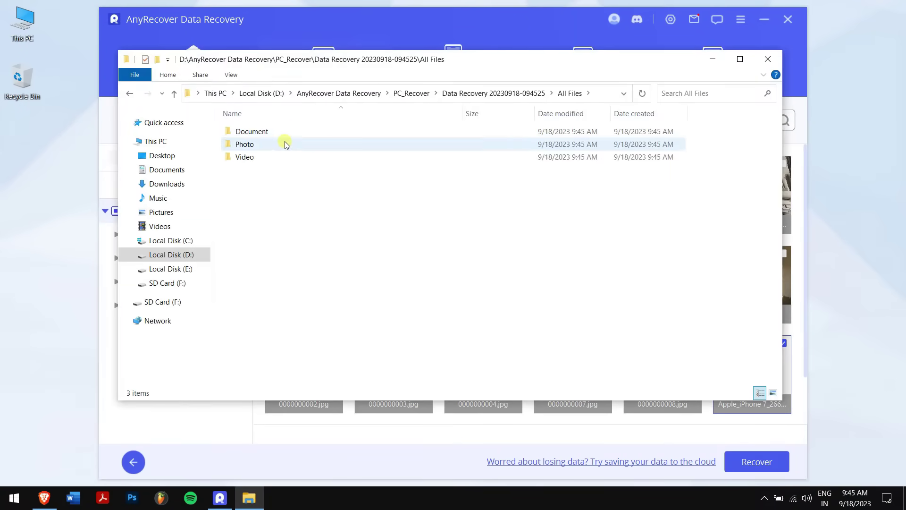
double_click(285, 141)
double_click(250, 128)
drag(265, 268, 533, 110)
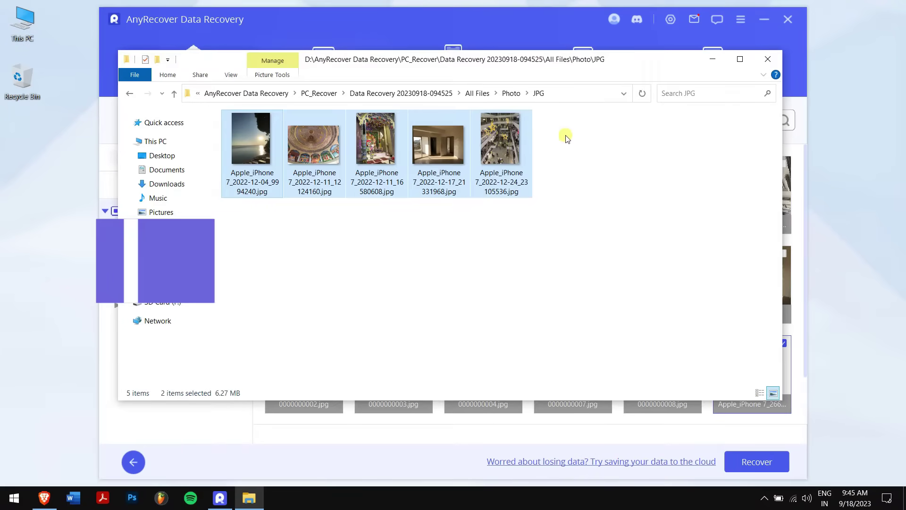
Step: Close the recovered files window, dismiss the completion message, and quit AnyRecover
click(758, 61)
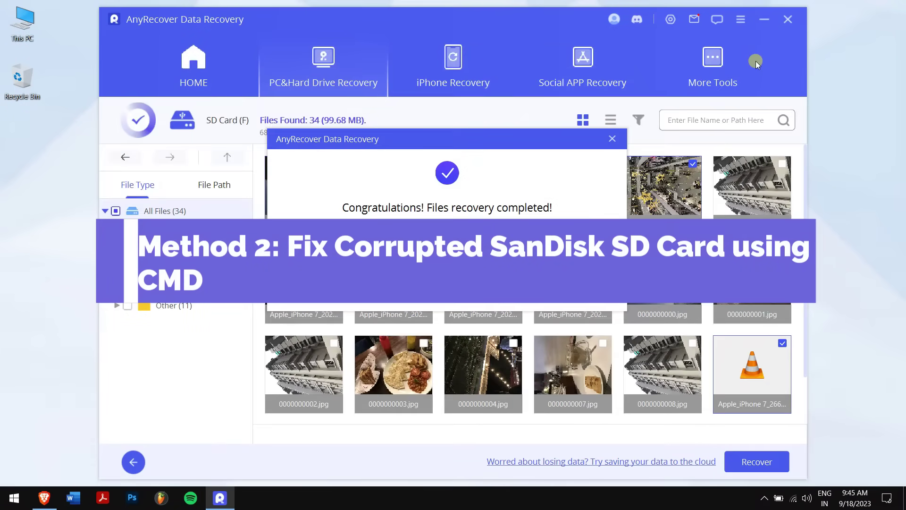
click(608, 140)
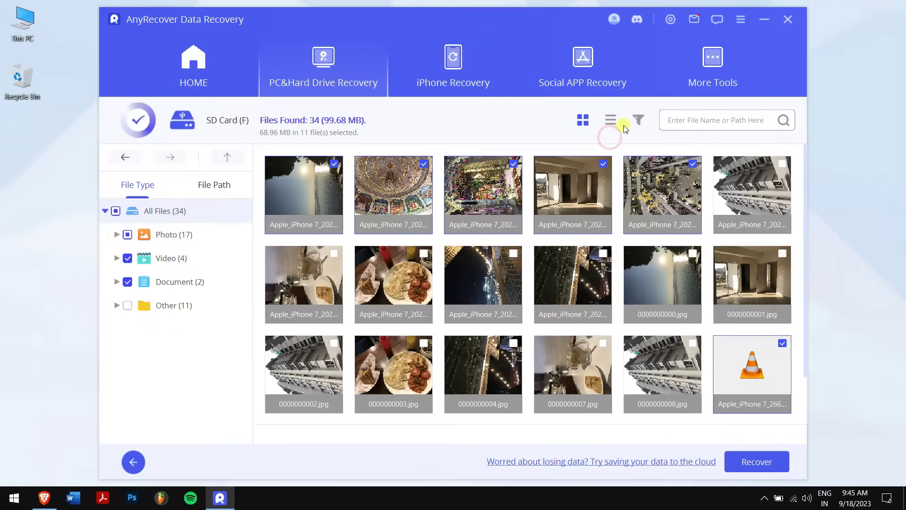
click(788, 19)
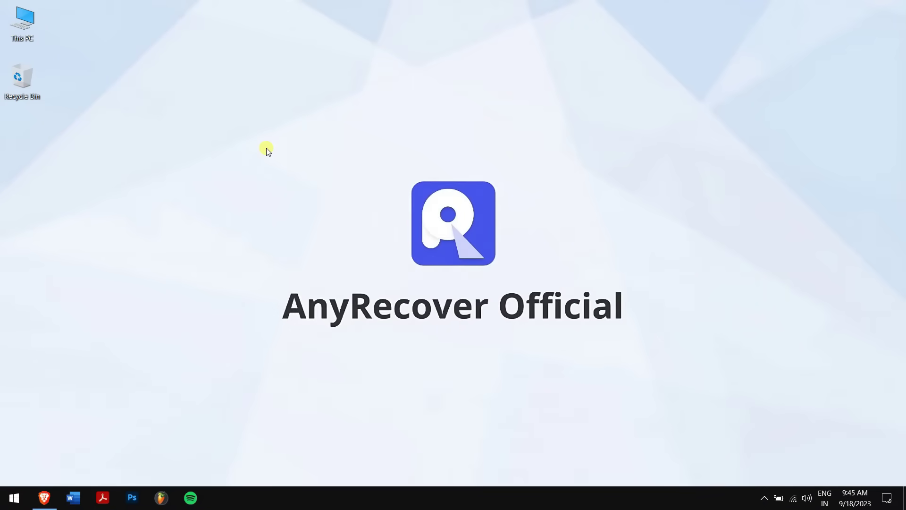
Step: Open Command Prompt as administrator and run chkdsk F: /f on the SD card
click(16, 493)
text(cmd)
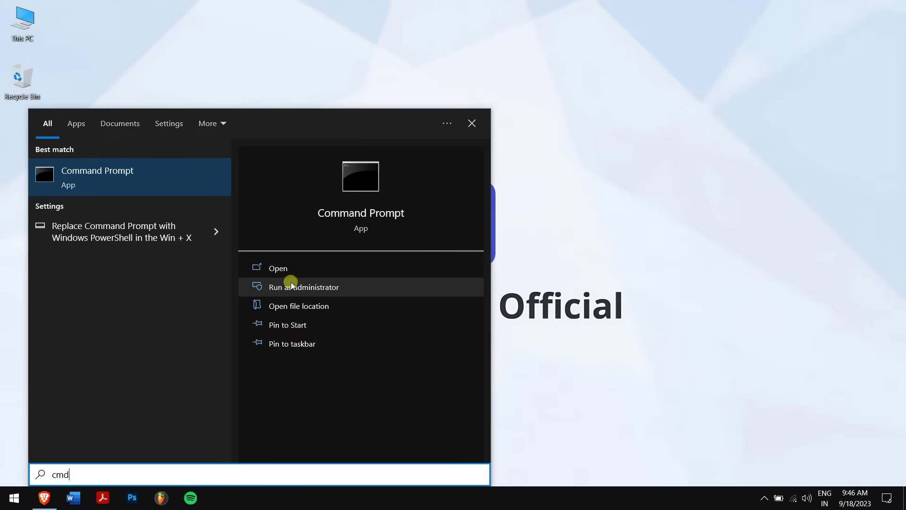
click(372, 290)
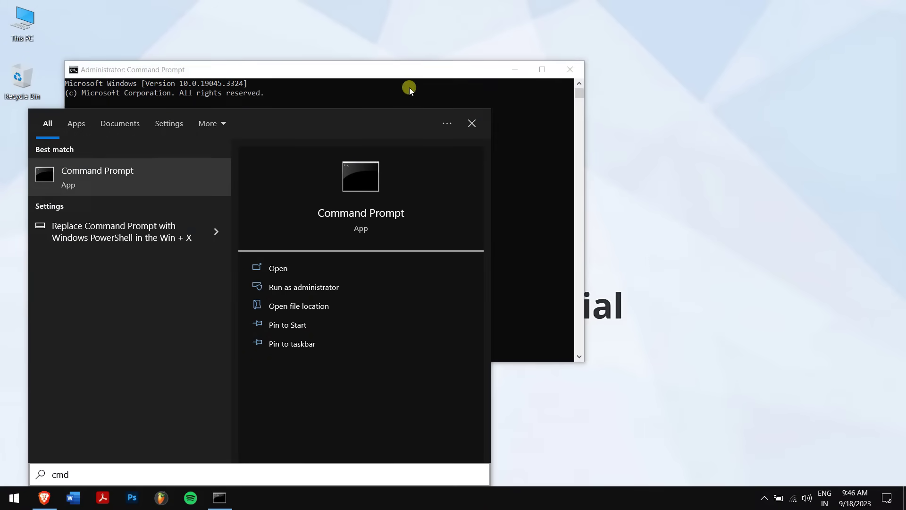
drag(409, 66, 490, 102)
text(chkdsk F)
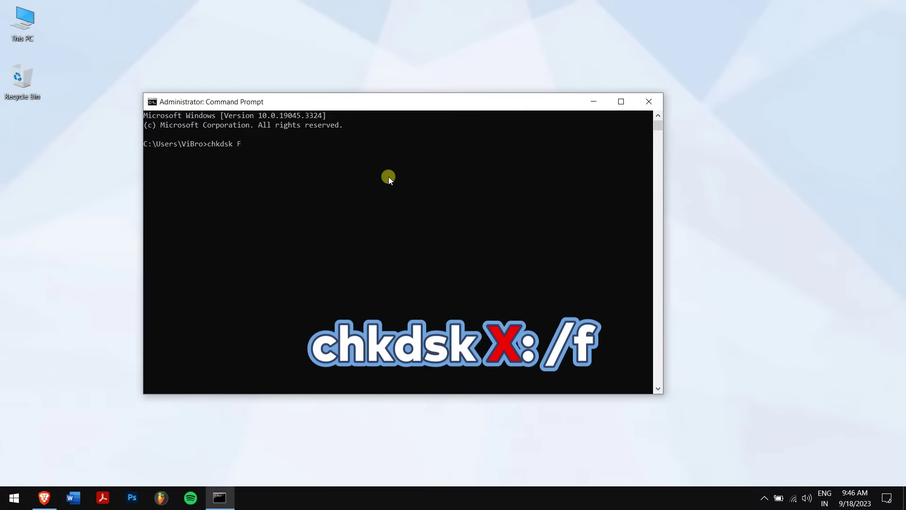
text(: /)
text(f)
key(Return)
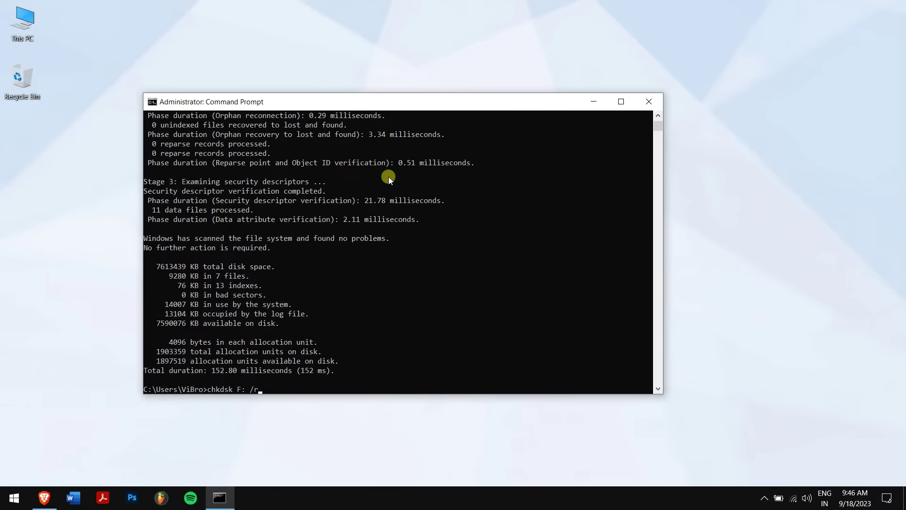
Step: Run chkdsk F: /r on the SD card and confirm the bad-sector scan
key(Return)
scroll(337, 250, down, 2)
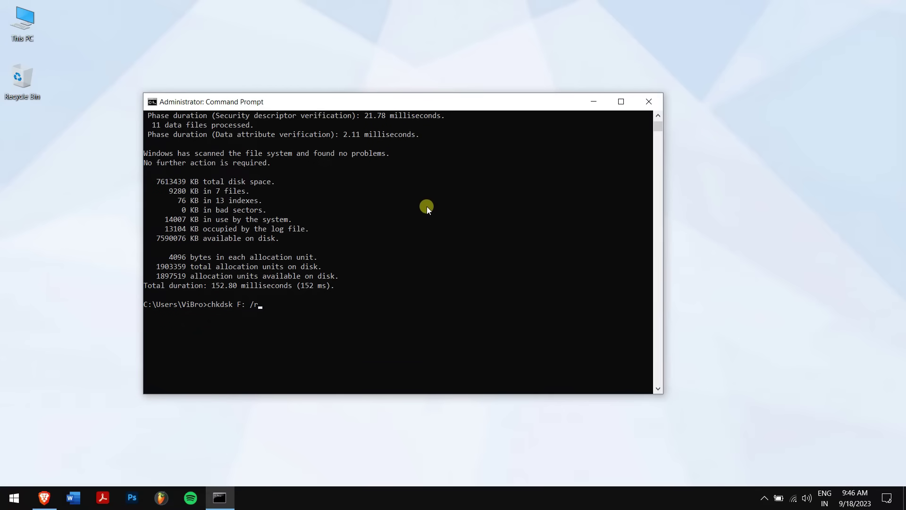
key(Return)
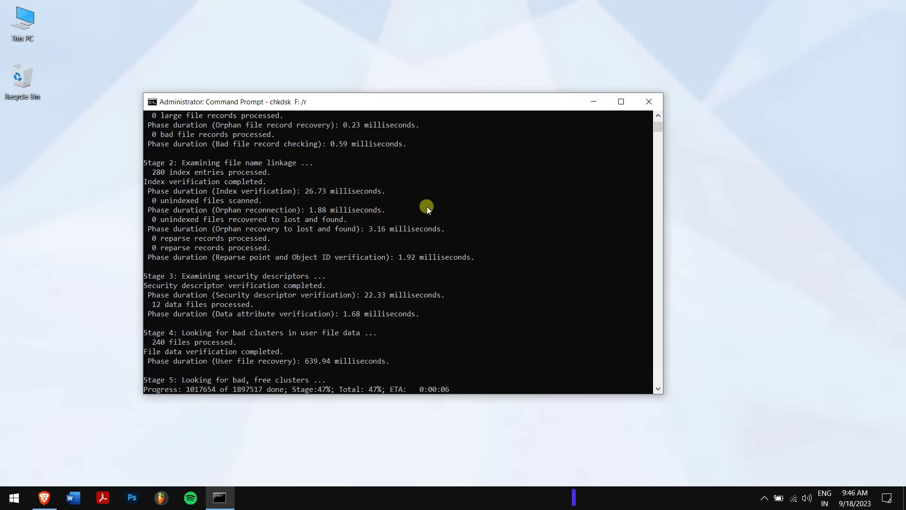
drag(412, 106, 388, 69)
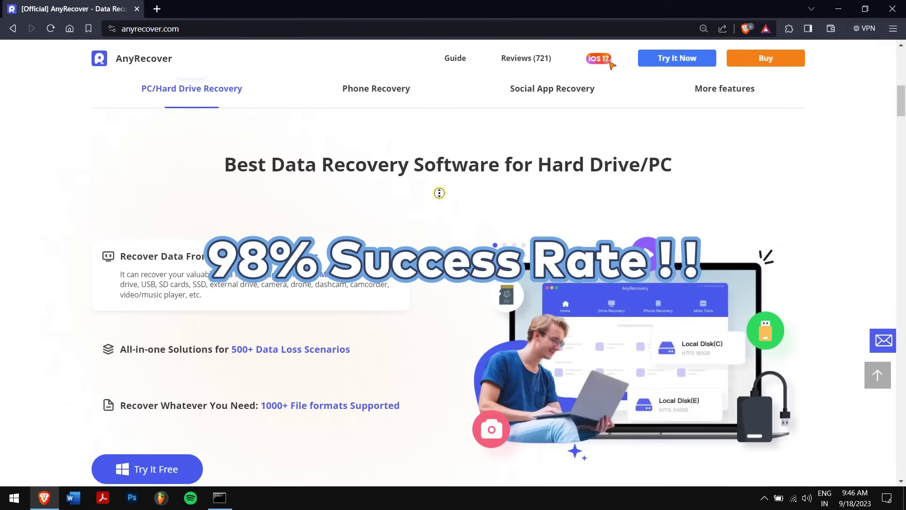
Step: Add the Perpetual Plan to the cart and apply coupon ARYT0110 for a 89.99 USD total
scroll(439, 186, up, 2)
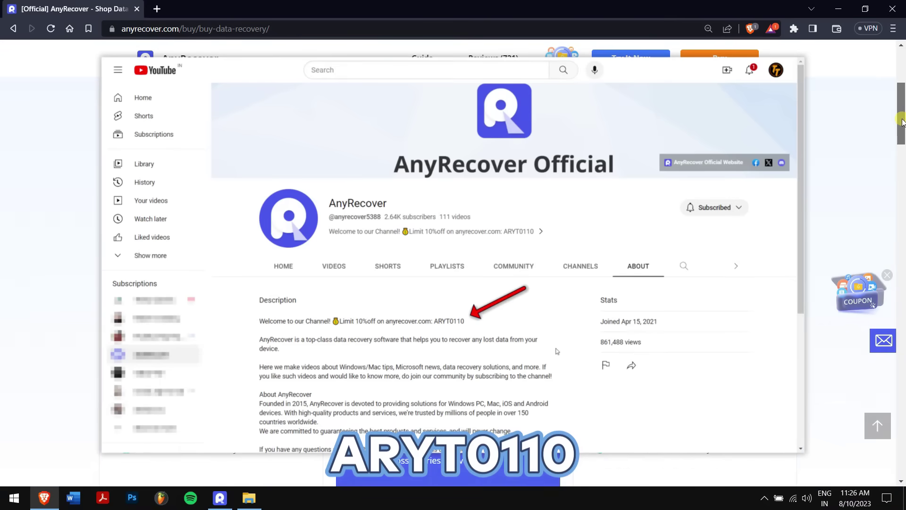
drag(902, 85, 901, 110)
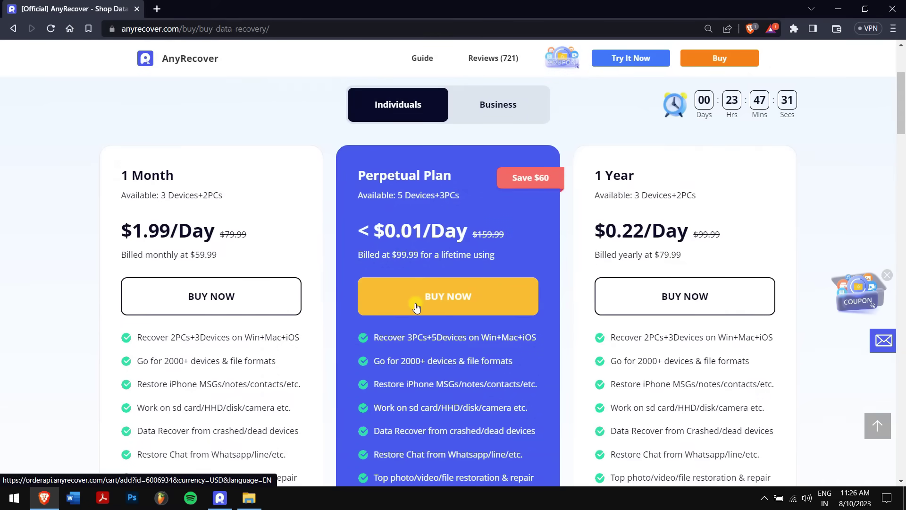
click(416, 306)
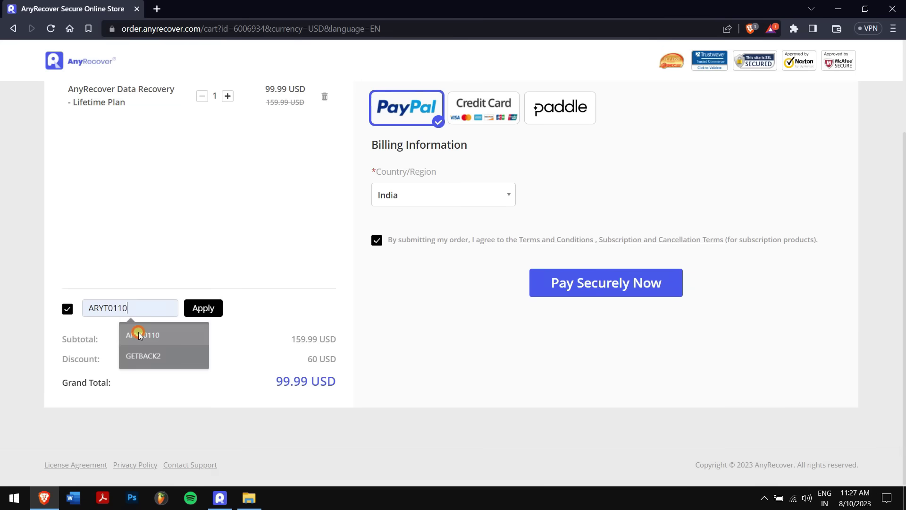
click(139, 335)
click(203, 312)
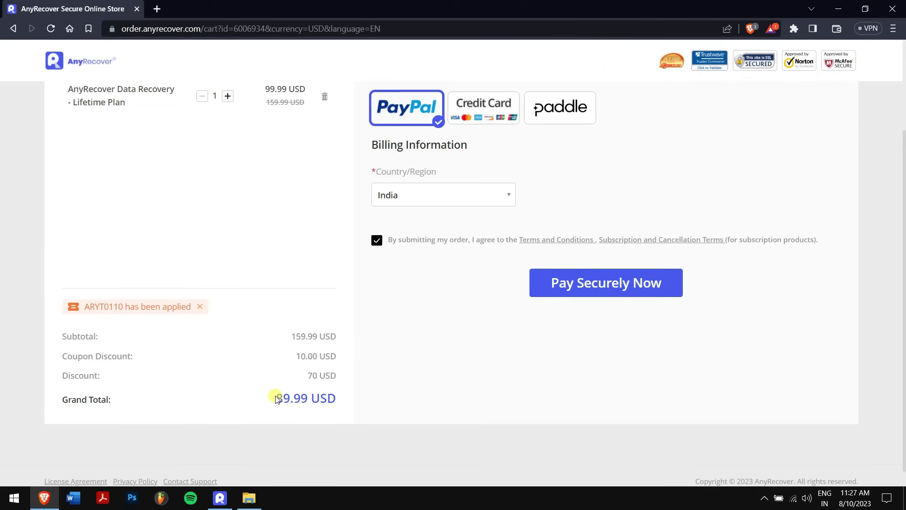
drag(273, 398, 346, 401)
Step: Clear the total highlight, move the console aside, and close Command Prompt with exit
click(404, 368)
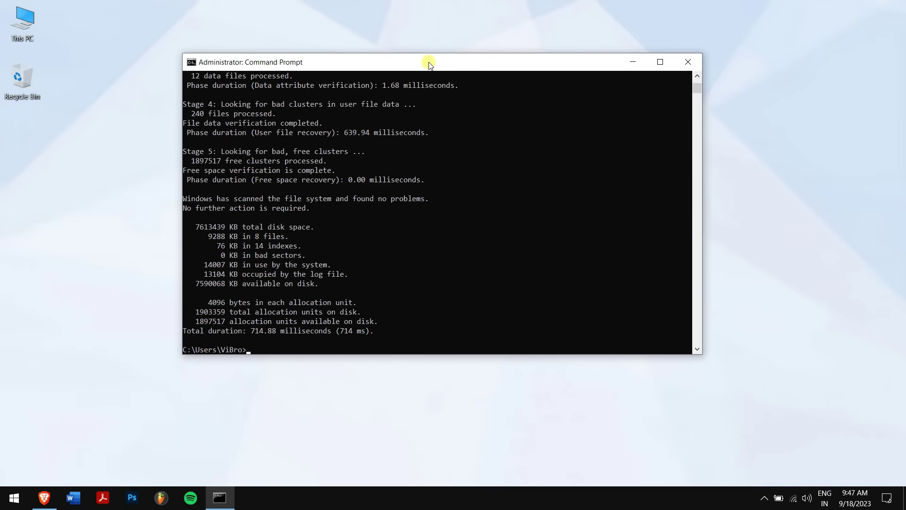
drag(428, 64, 409, 64)
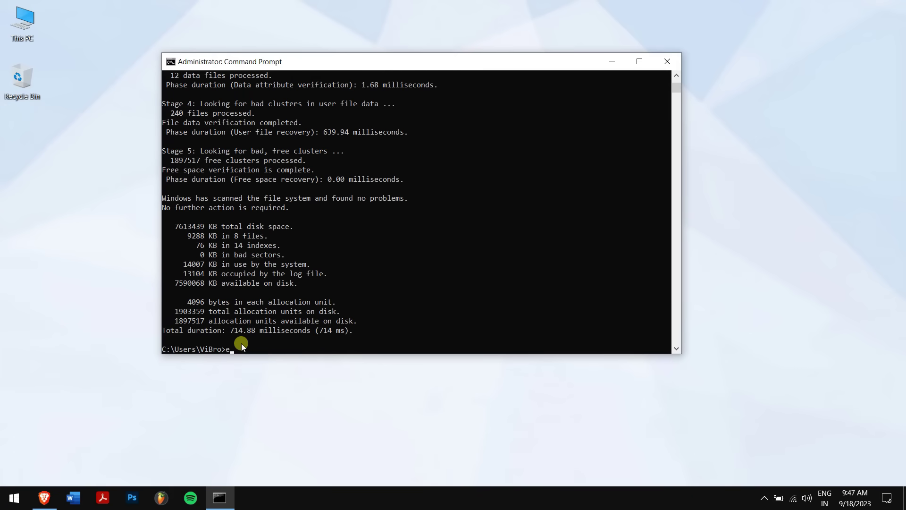
text(t)
key(Return)
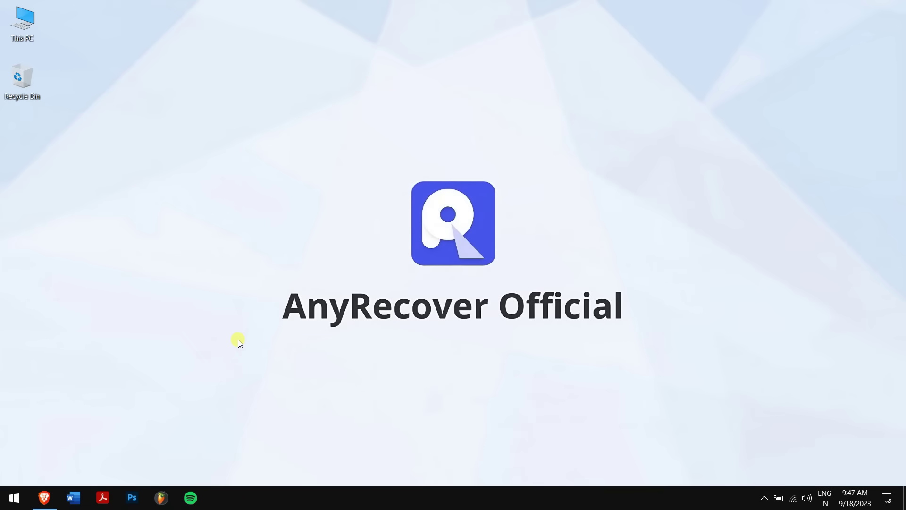
Step: Briefly open and close This PC, then scroll anyrecover.com back to its top banner
double_click(28, 25)
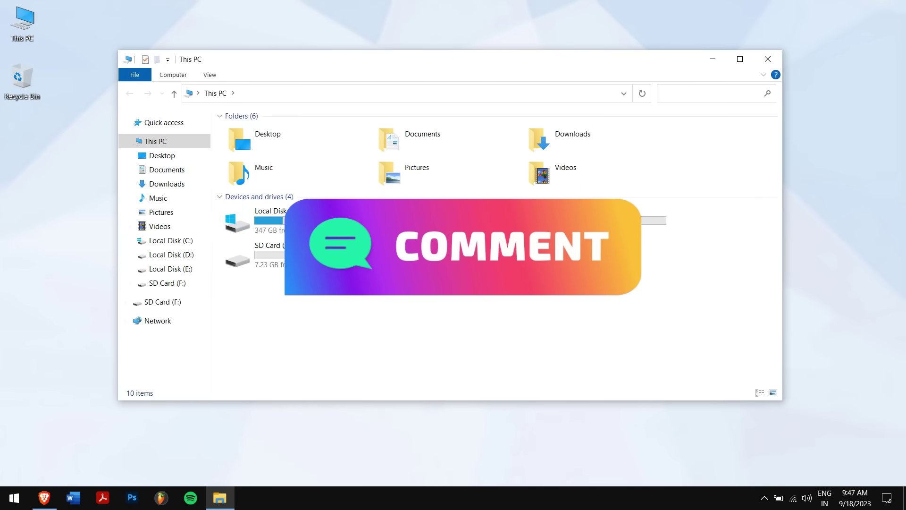
click(762, 60)
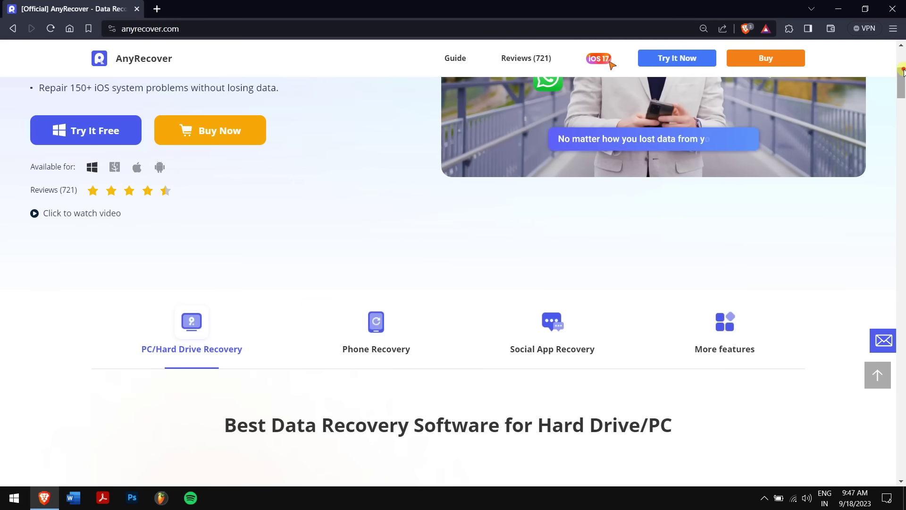
scroll(867, 47, up, 5)
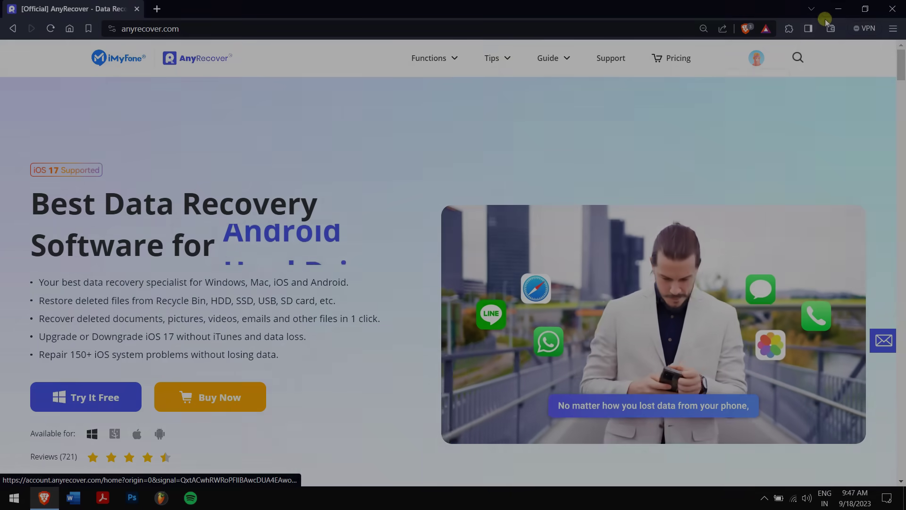